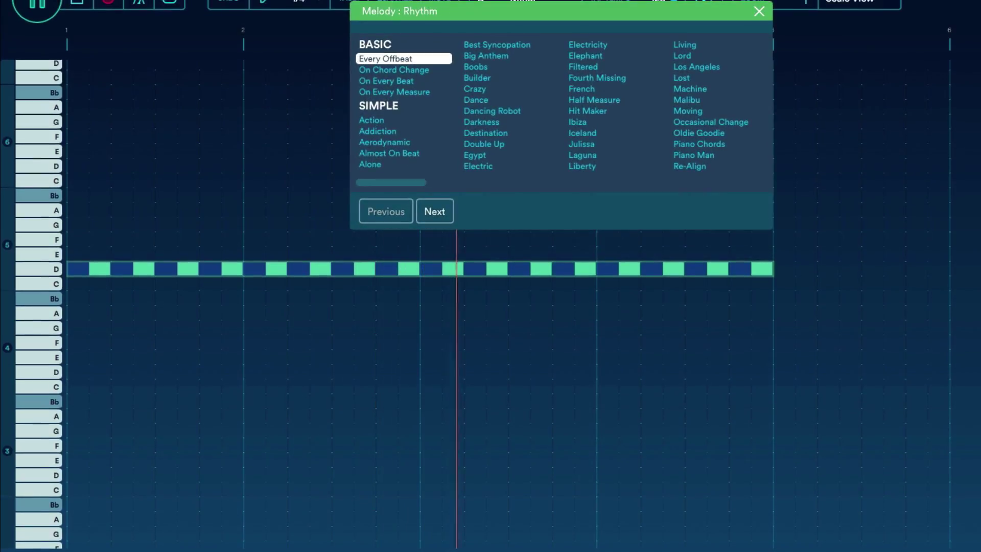
scroll(561, 105, right, 5)
Try the Say It rhythm, then step down to the Sexy rhythm preset for the melody
click(542, 77)
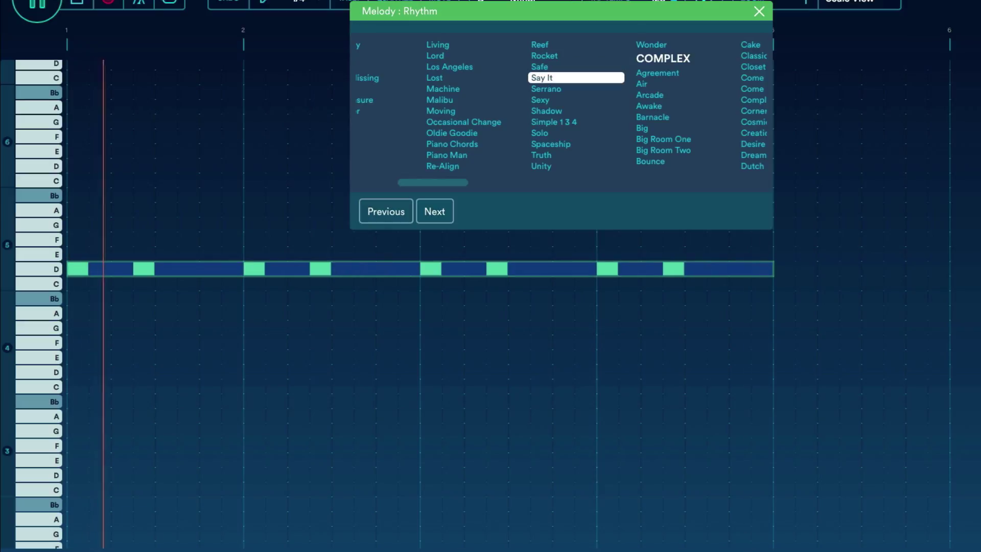
key(Down)
key(Down)
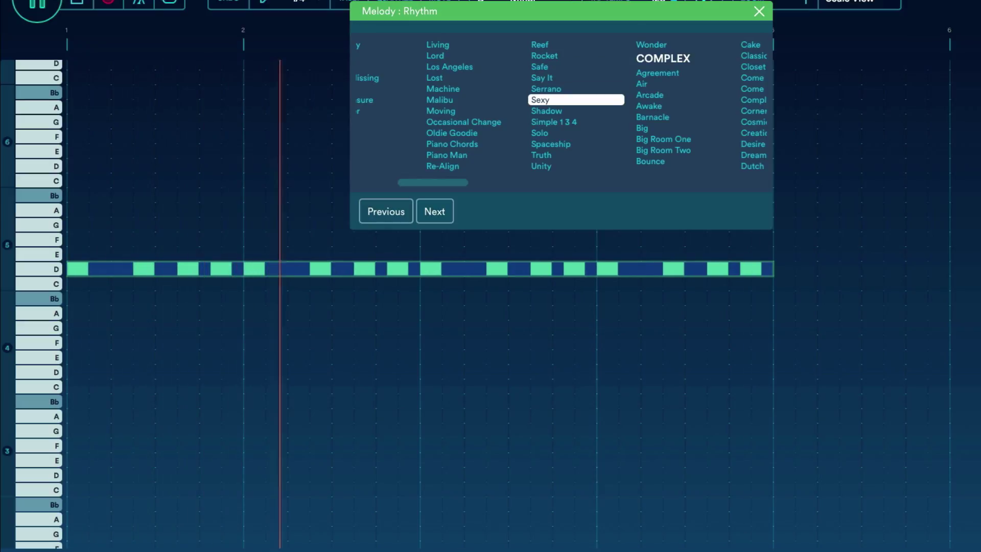
Confirm the Sexy rhythm and apply the Converge 3 pitch pattern to the melody
key(Return)
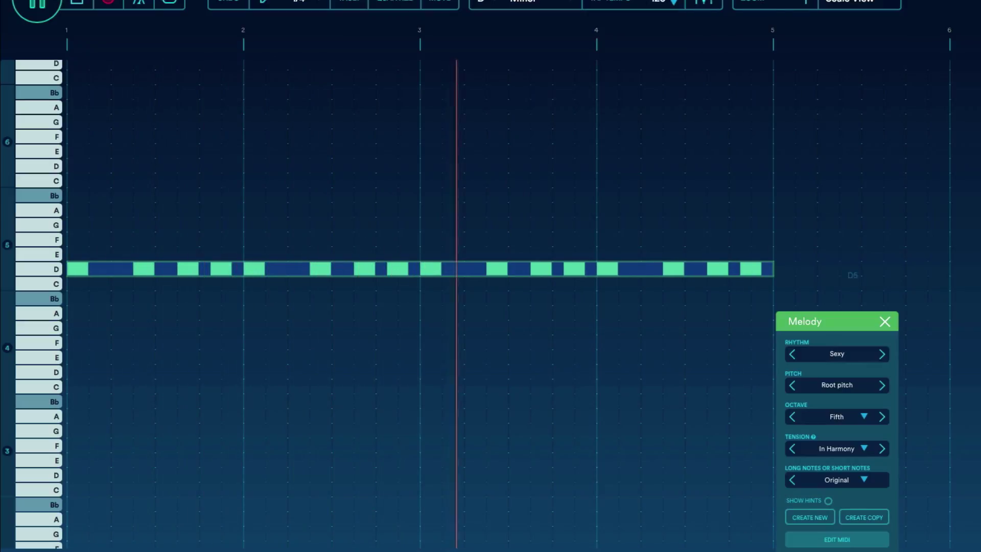
click(839, 383)
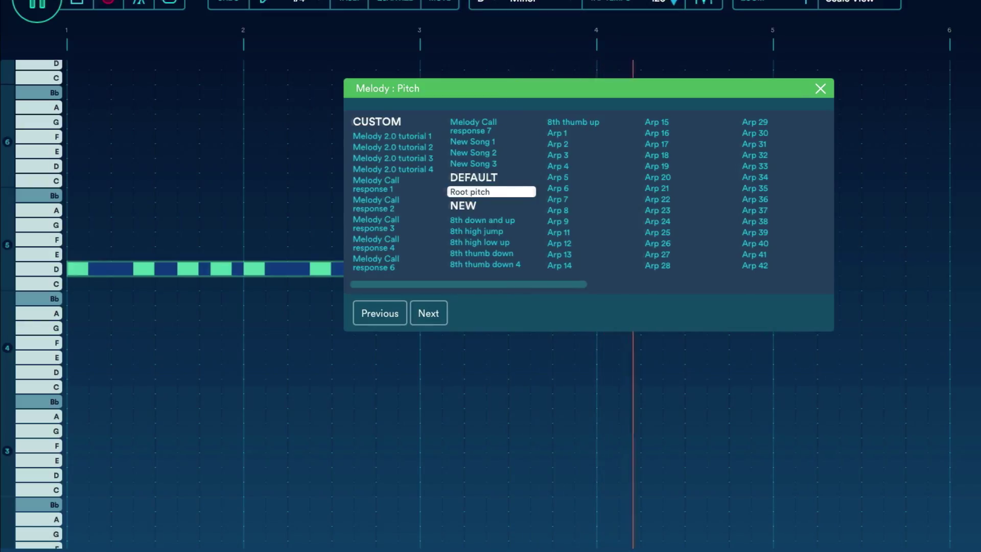
scroll(590, 191, right, 3)
scroll(591, 191, right, 2)
click(646, 155)
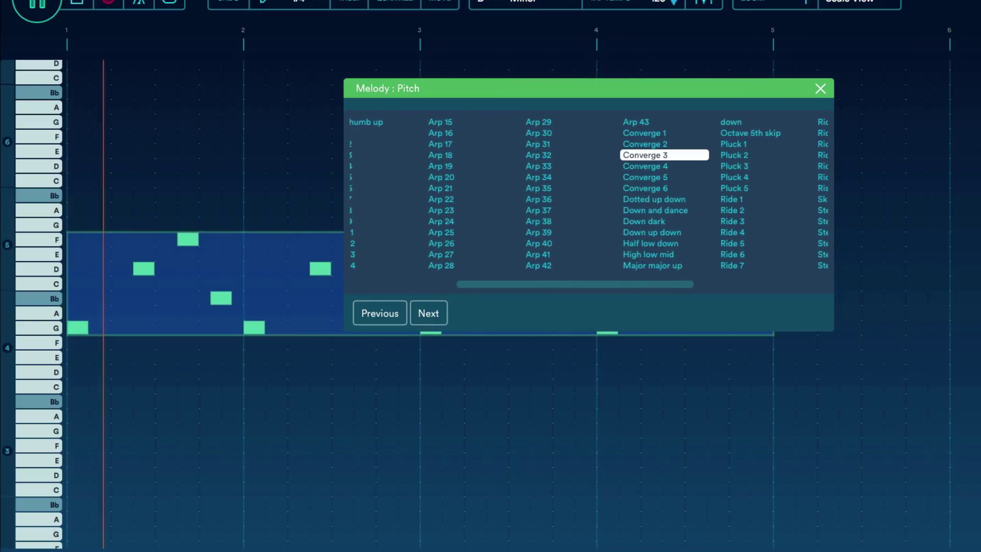
key(Return)
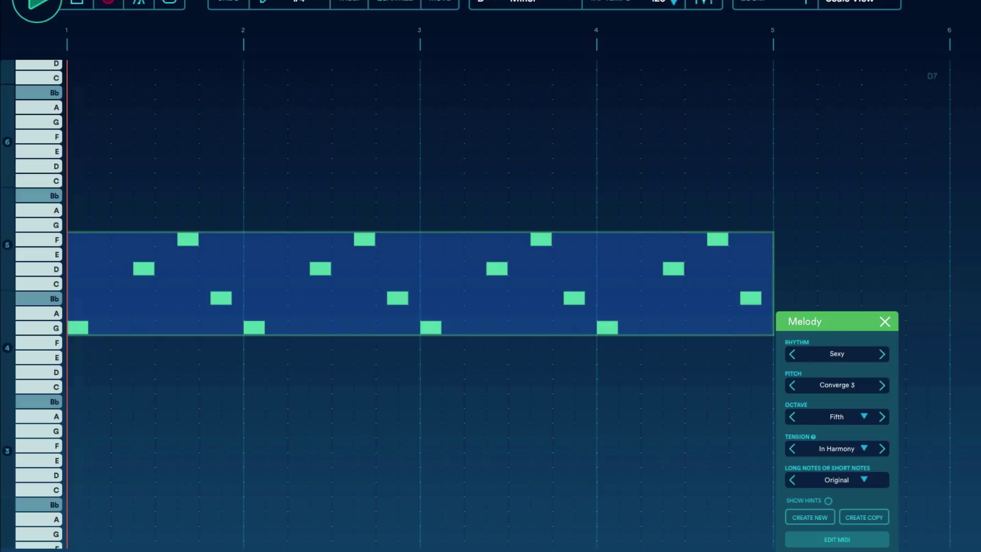
Close the melody settings and deselect the melody clip
key(Escape)
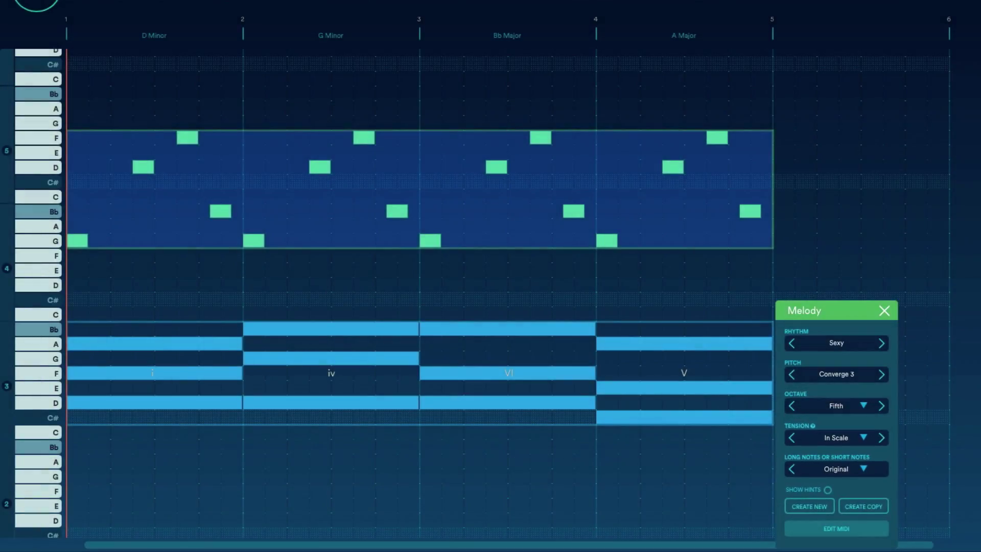
Apply Chord Notes Only tension and play the progression to hear it
key(Return)
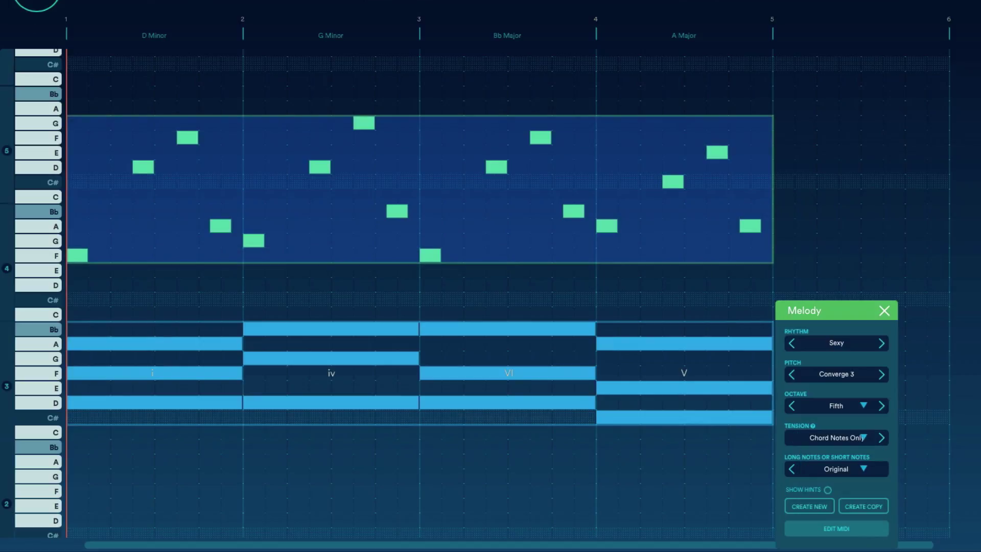
key(space)
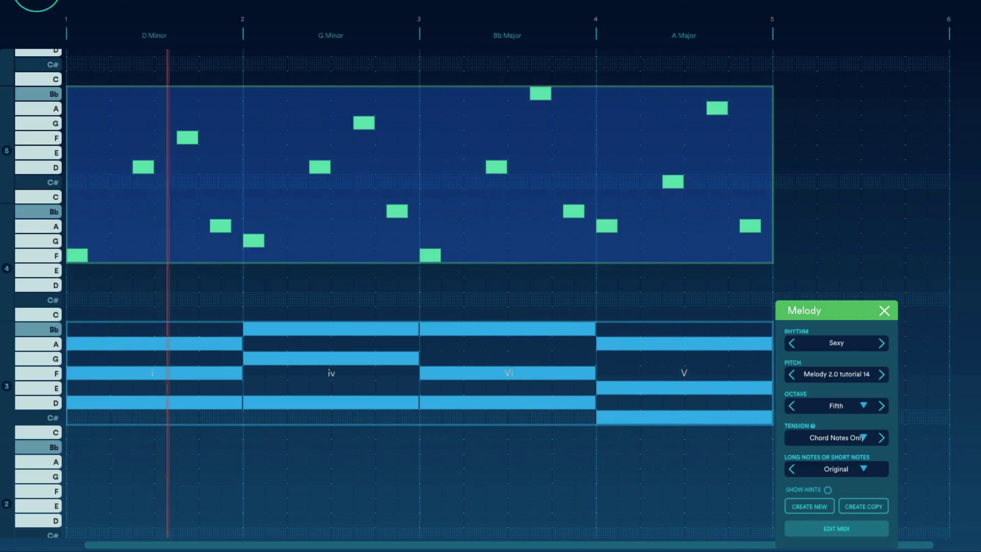
Stop playback and start recording a live melody on the Deep Plucky Lead track
key(space)
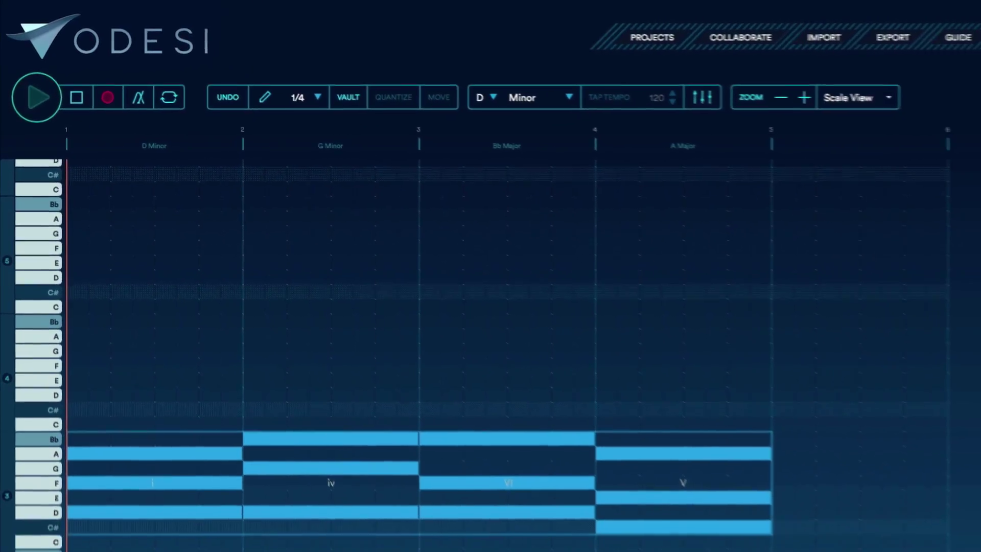
key(space)
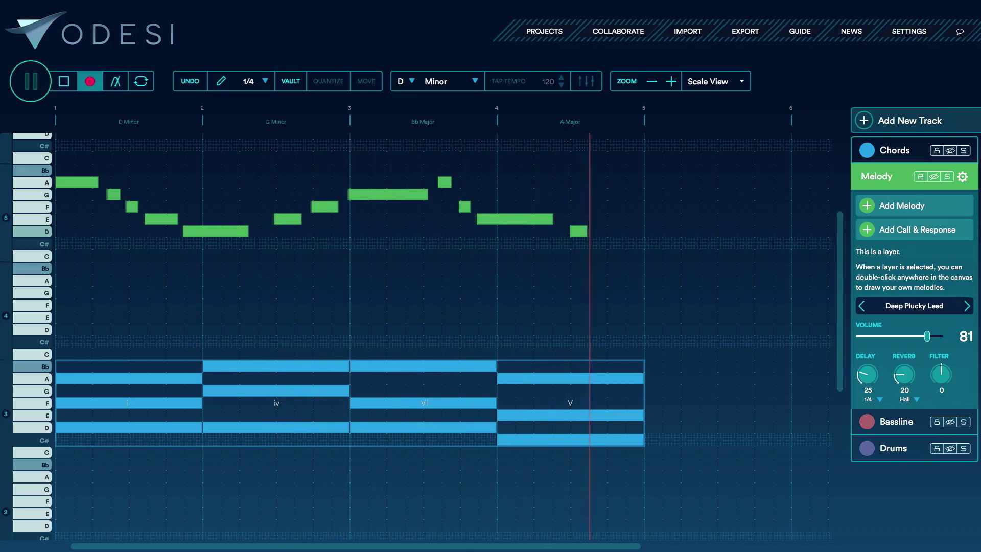
Stop recording, check the note quantize options, and open the VAULT saving options
key(space)
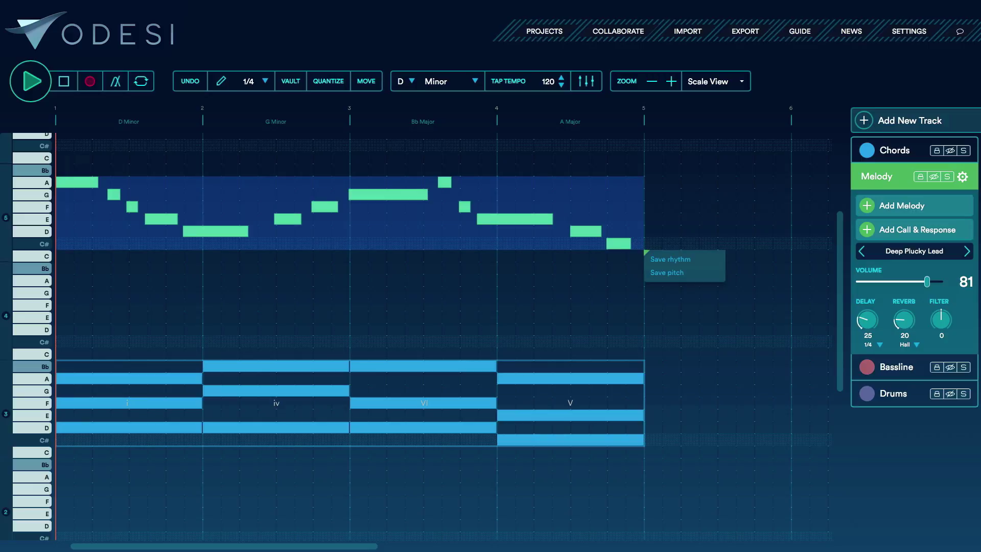
click(327, 81)
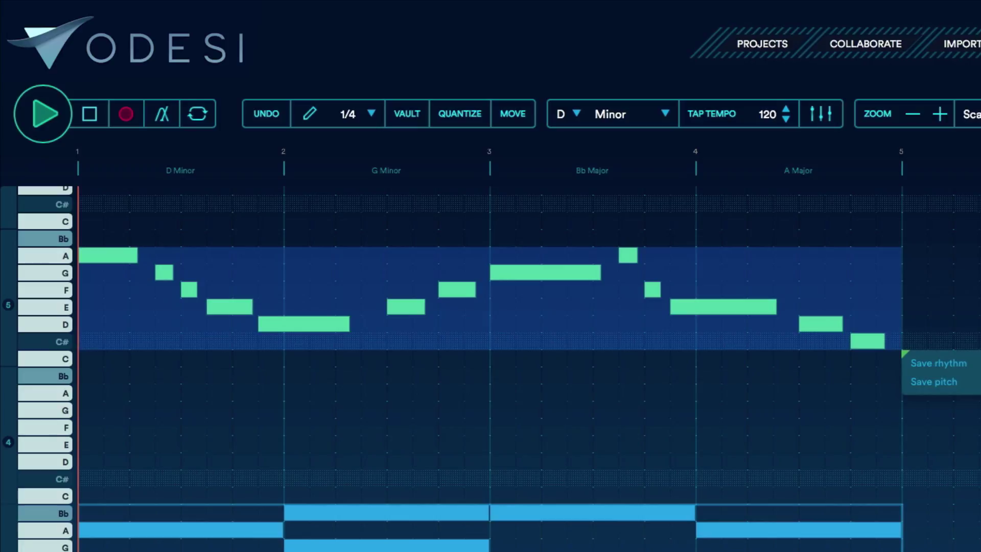
click(406, 114)
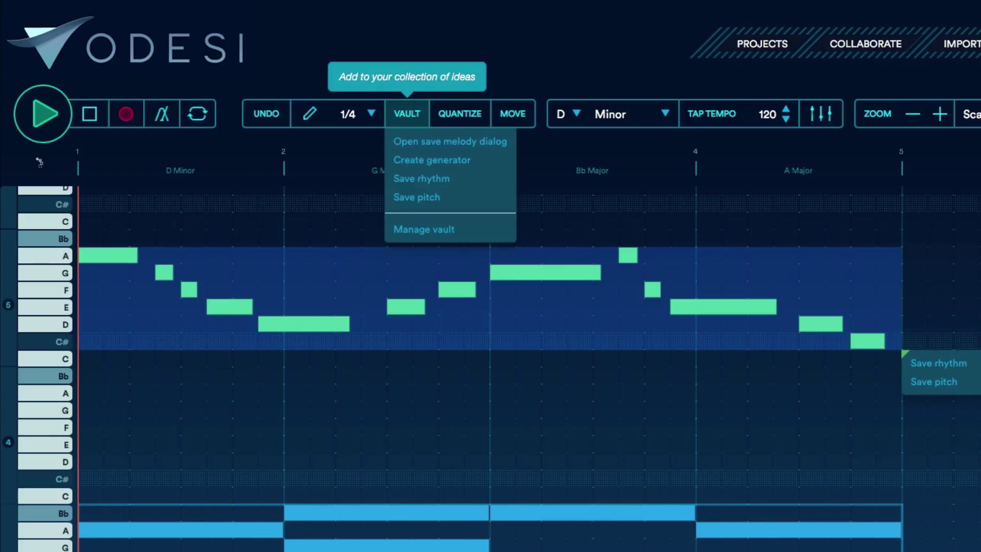
Save the melody's rhythm and give the bassline the New Song 1 rhythm, then play it back
click(422, 178)
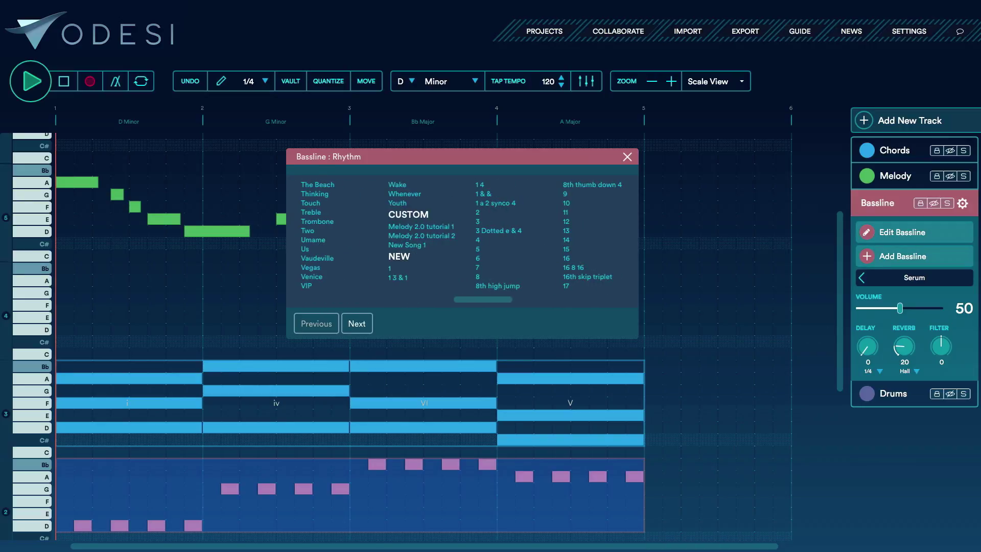
click(422, 245)
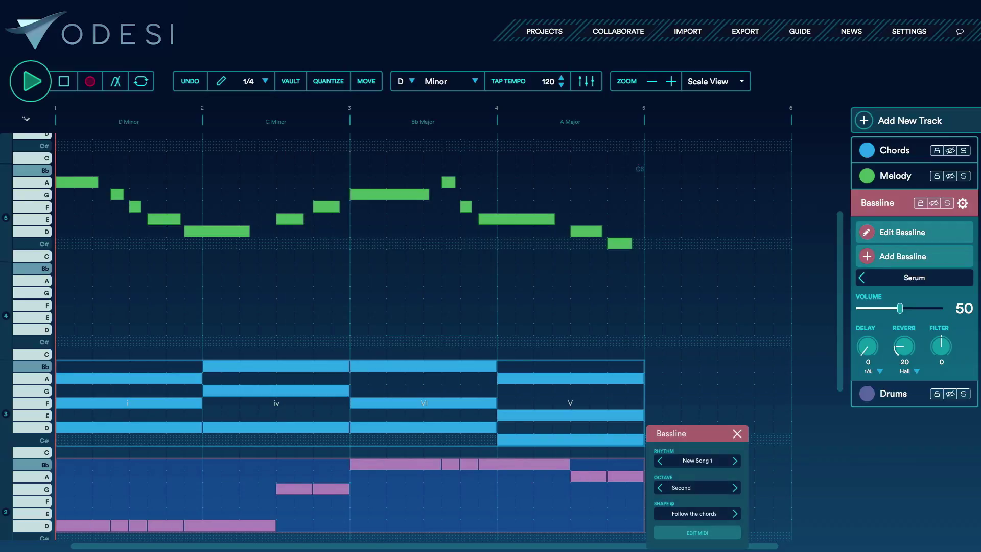
key(space)
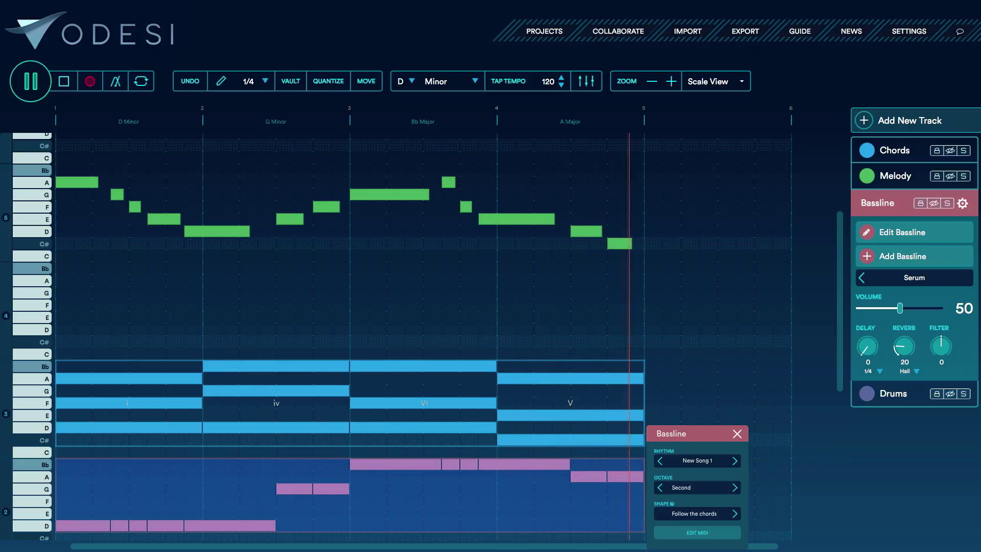
key(space)
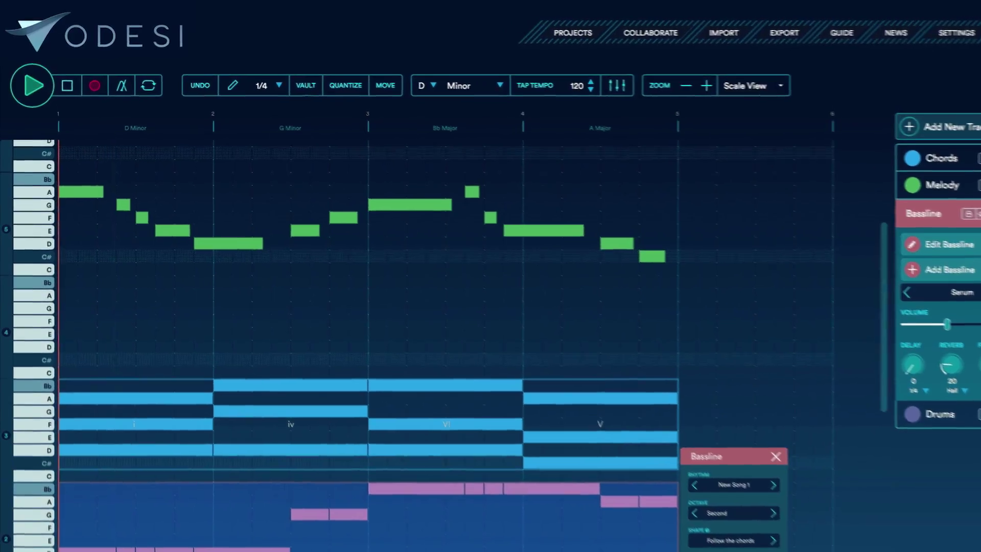
Select all recorded melody notes and choose Create generator from the right-click menu
key(ctrl+a)
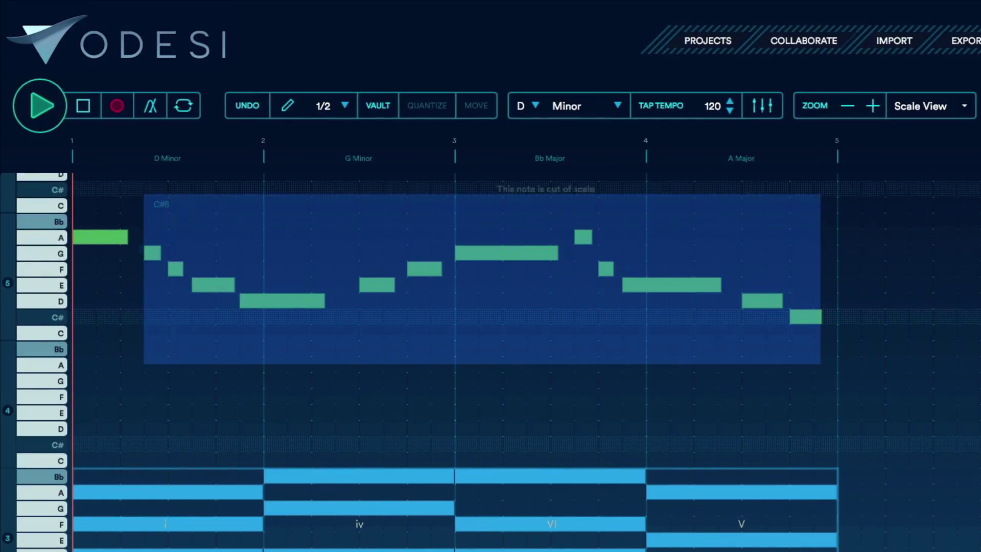
right_click(112, 240)
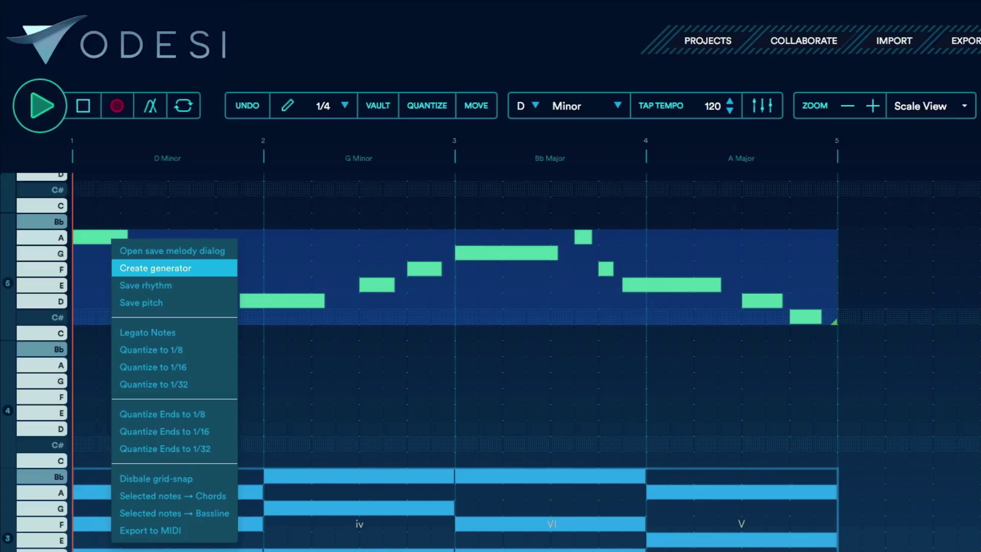
click(155, 267)
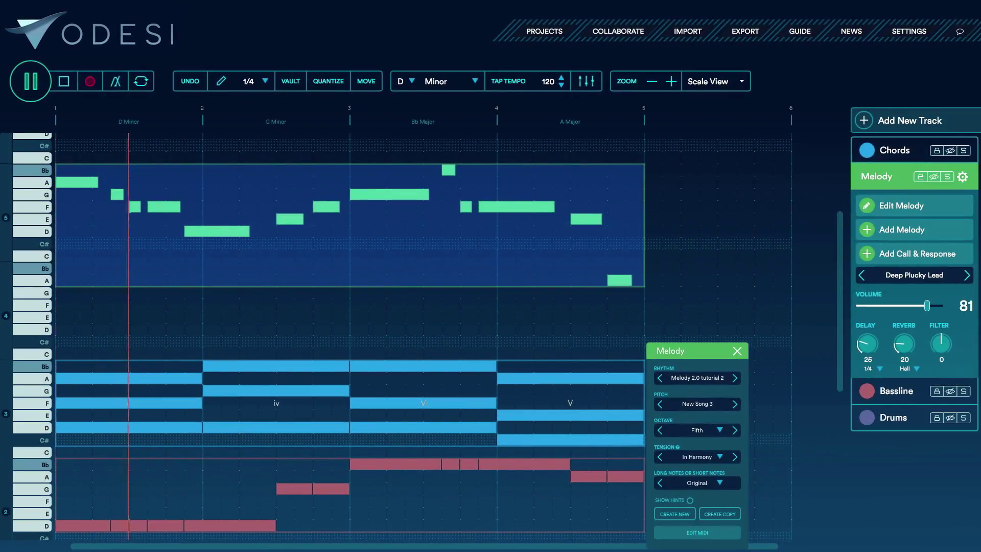
Audition the Ibiza, Machine and Shadow rhythms for the melody
click(696, 377)
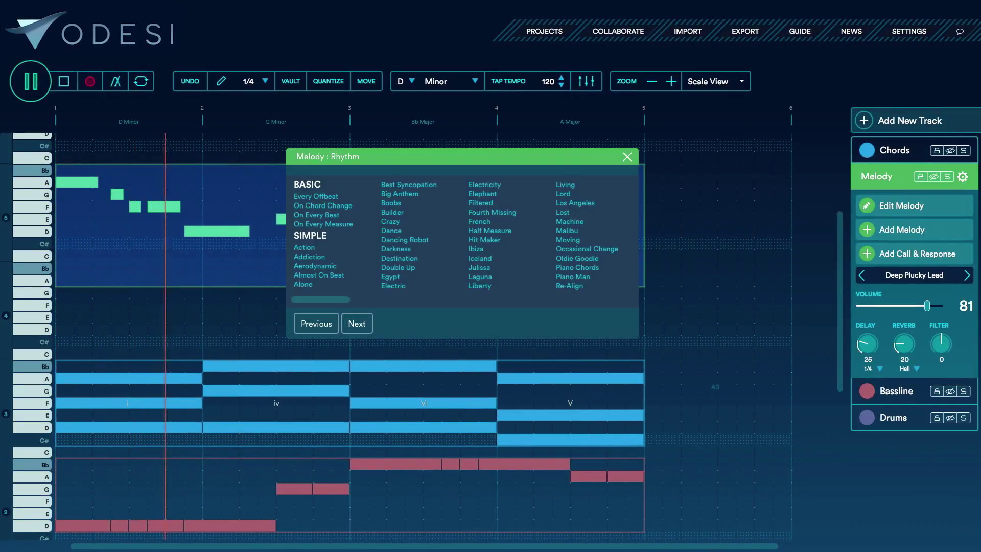
click(505, 248)
drag(383, 156, 373, 317)
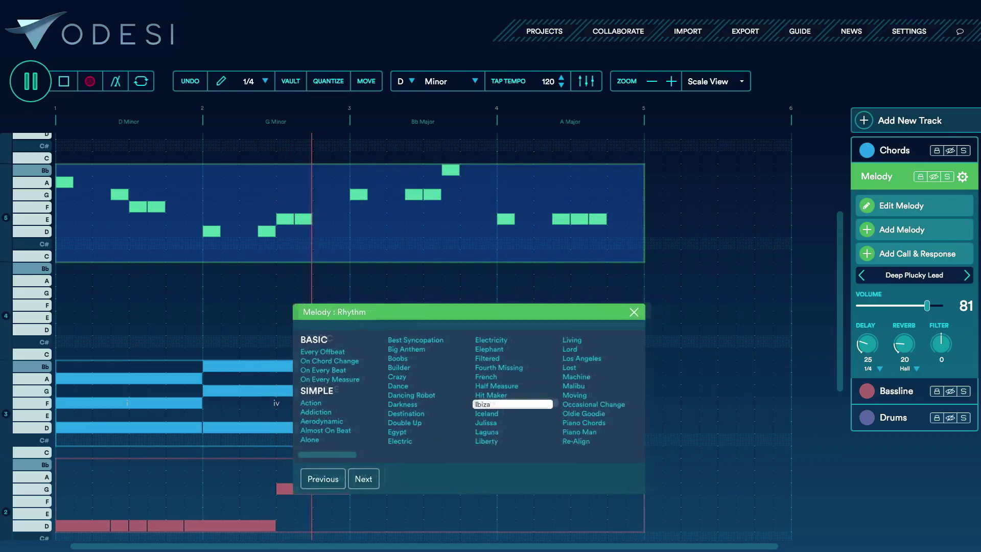
click(570, 382)
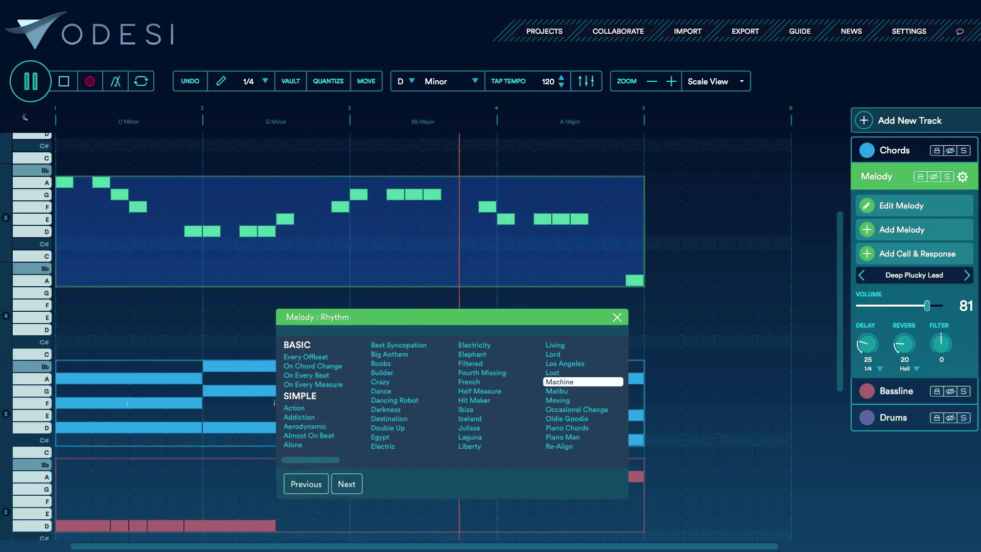
scroll(452, 395, right, 3)
scroll(452, 395, right, 5)
click(282, 400)
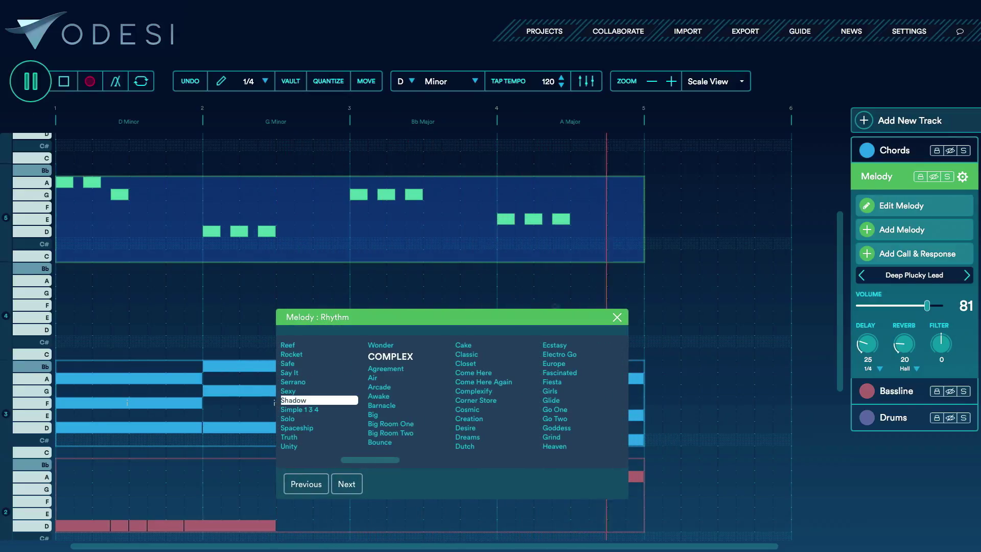
Settle on the Come Here rhythm and the Melody Call response 6 pitch pattern
click(474, 372)
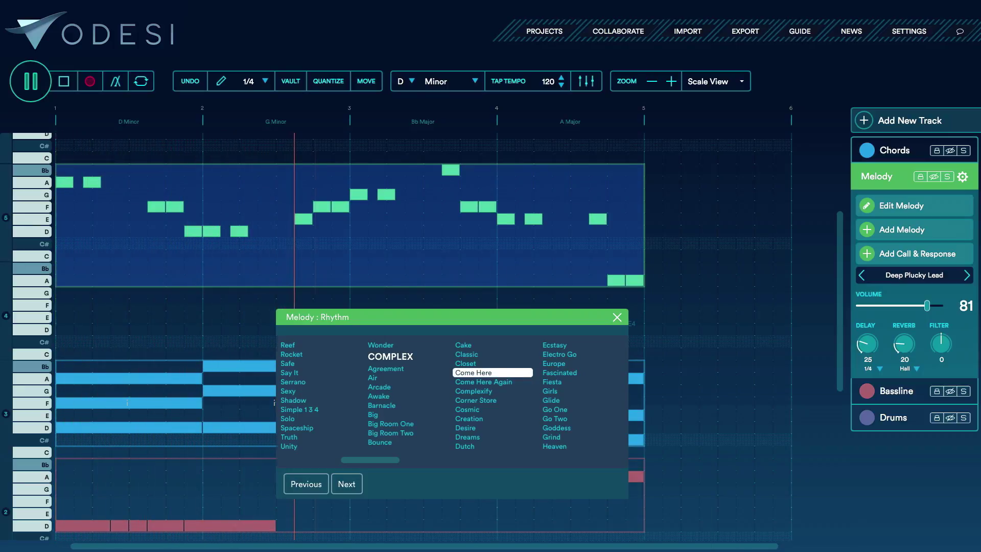
key(Escape)
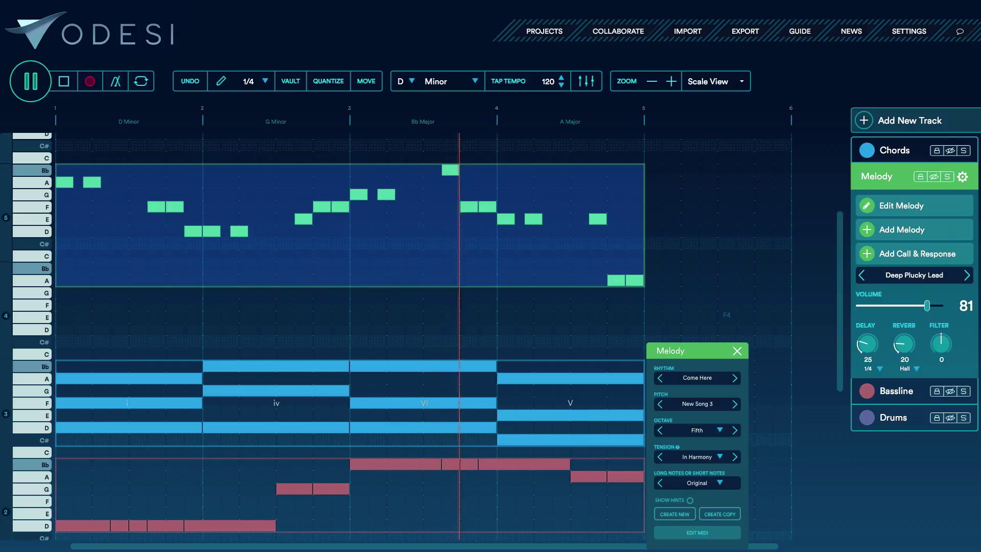
click(697, 404)
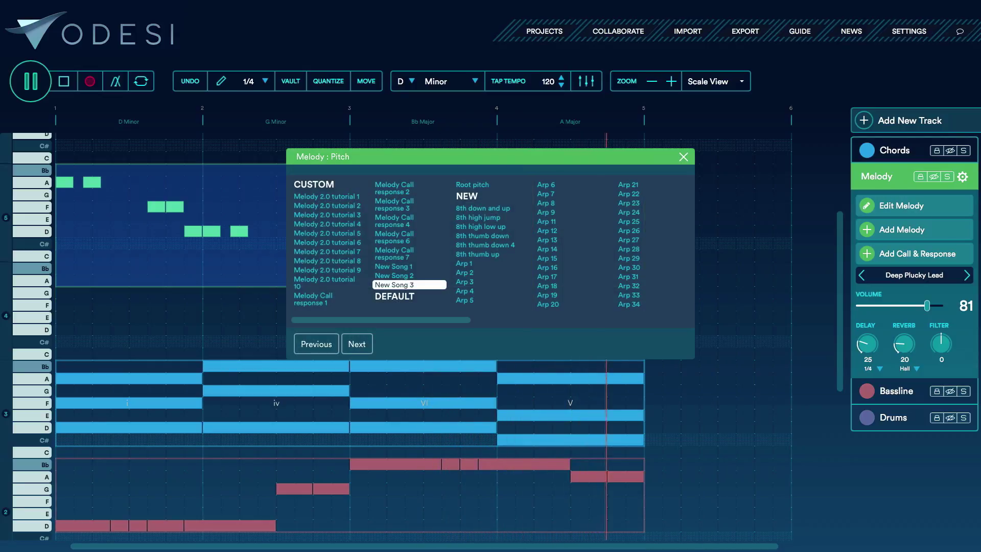
click(394, 237)
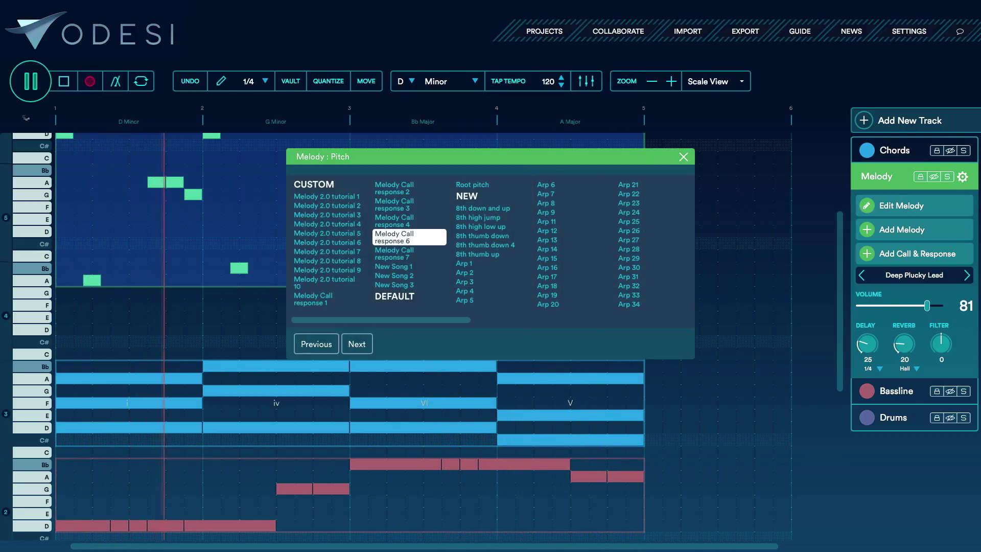
scroll(490, 246, right, 5)
scroll(490, 246, right, 5)
scroll(491, 245, right, 5)
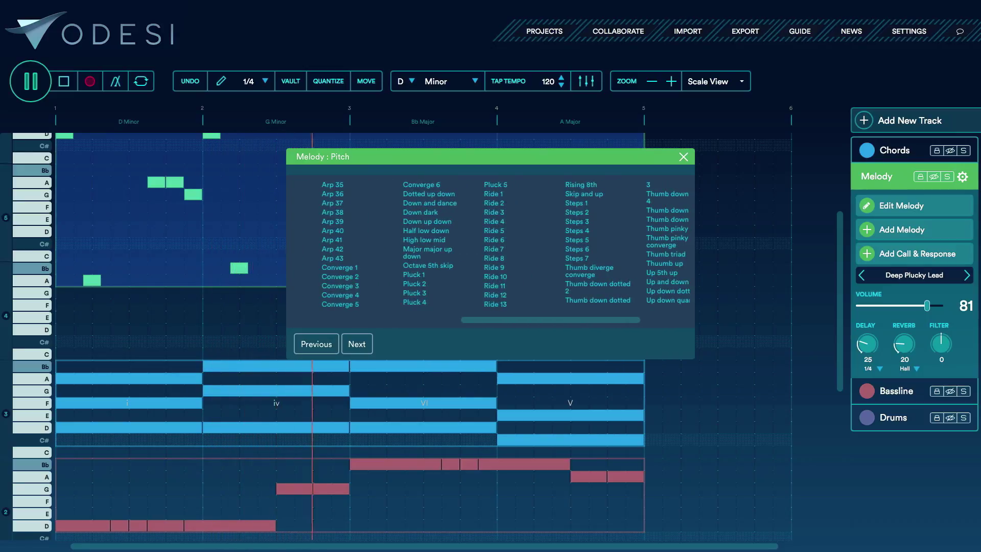